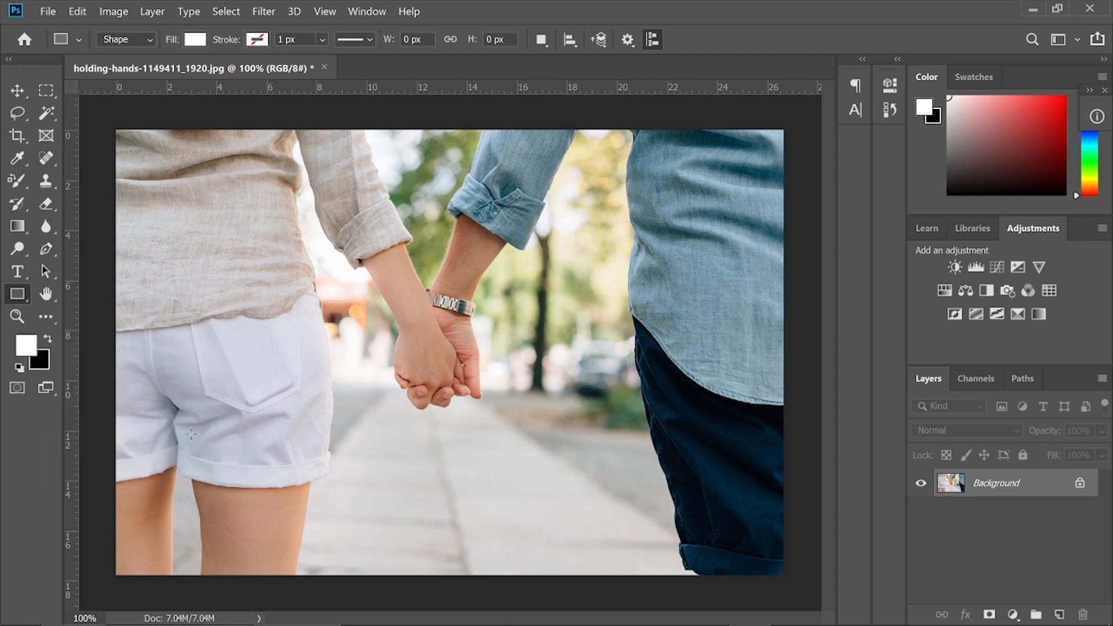
- Draw a rectangle about 2051 by 596 px across the photo's lower part and set its fill to white (ffffff)
{"action": "left_click_drag", "start_coordinate": [98, 395], "coordinate": [812, 601]}
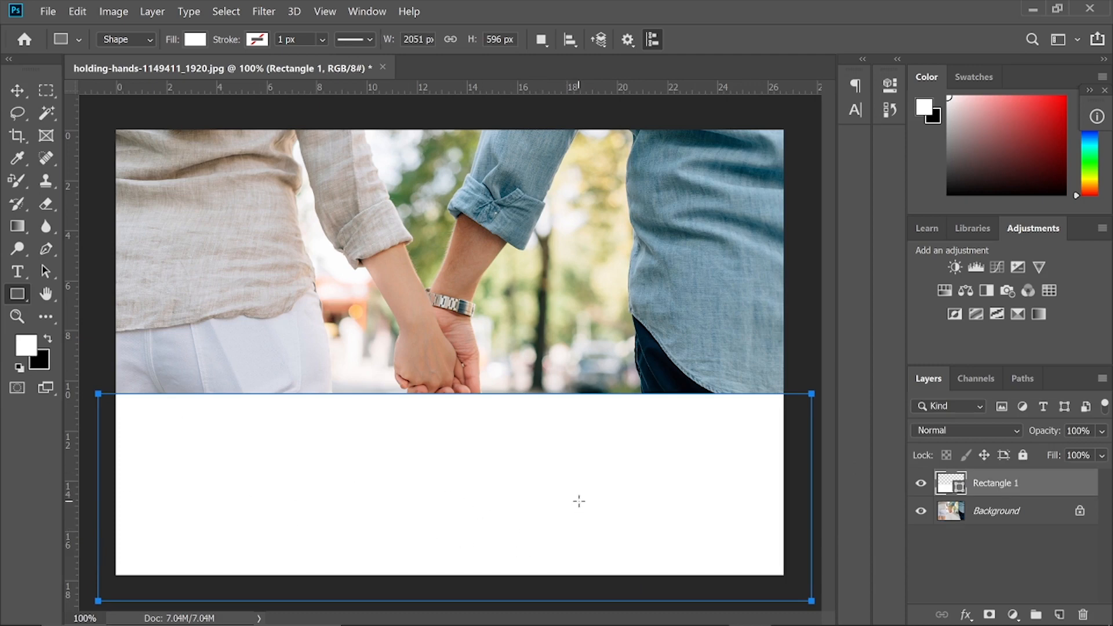
{"action": "double_click", "coordinate": [959, 487]}
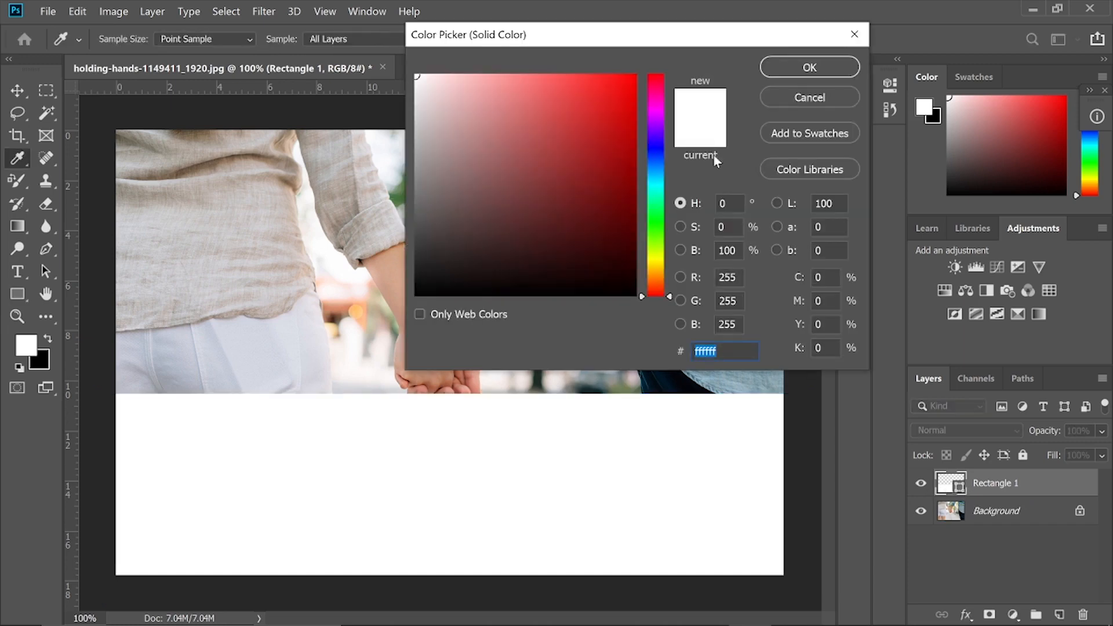
{"action": "left_click_drag", "start_coordinate": [725, 32], "coordinate": [918, 11]}
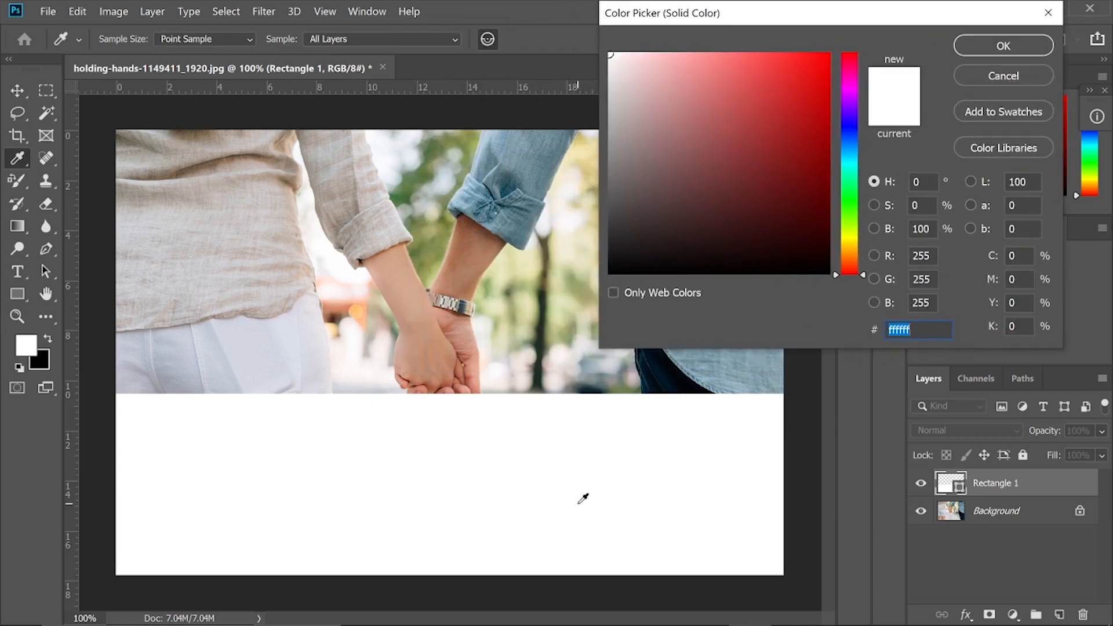
{"action": "left_click", "coordinate": [230, 246]}
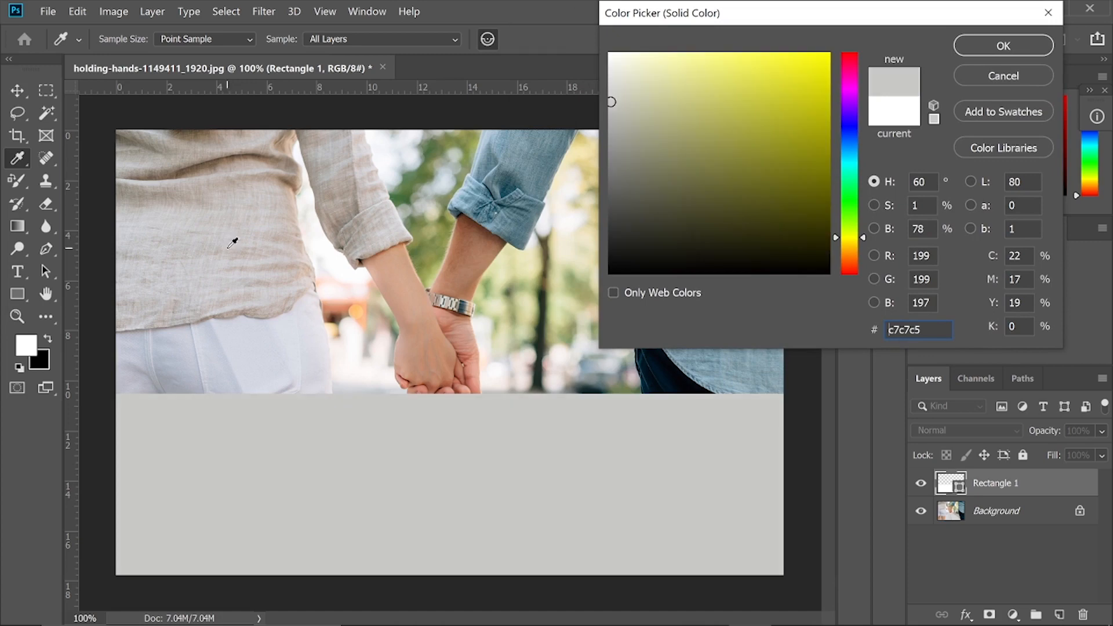
{"action": "left_click", "coordinate": [311, 332]}
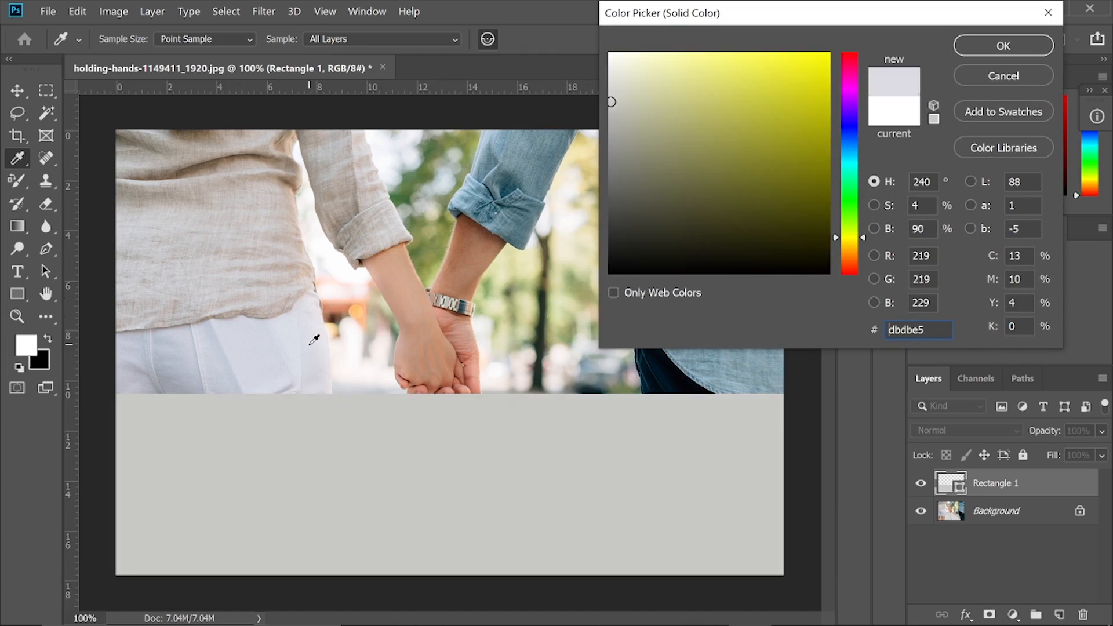
{"action": "left_click", "coordinate": [311, 348]}
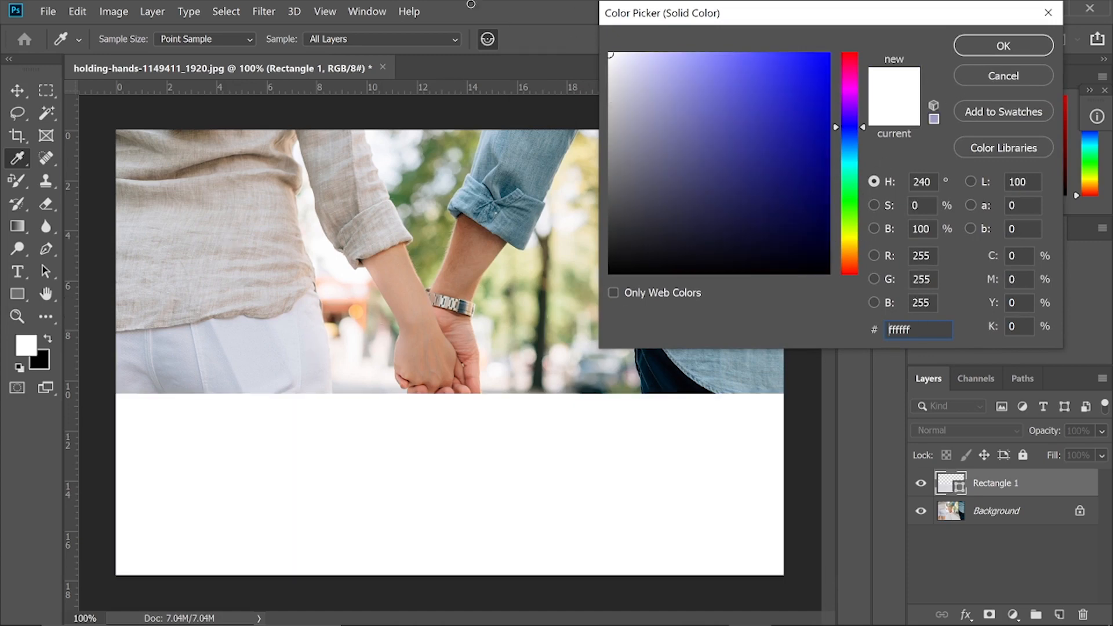
{"action": "left_click", "coordinate": [1007, 49]}
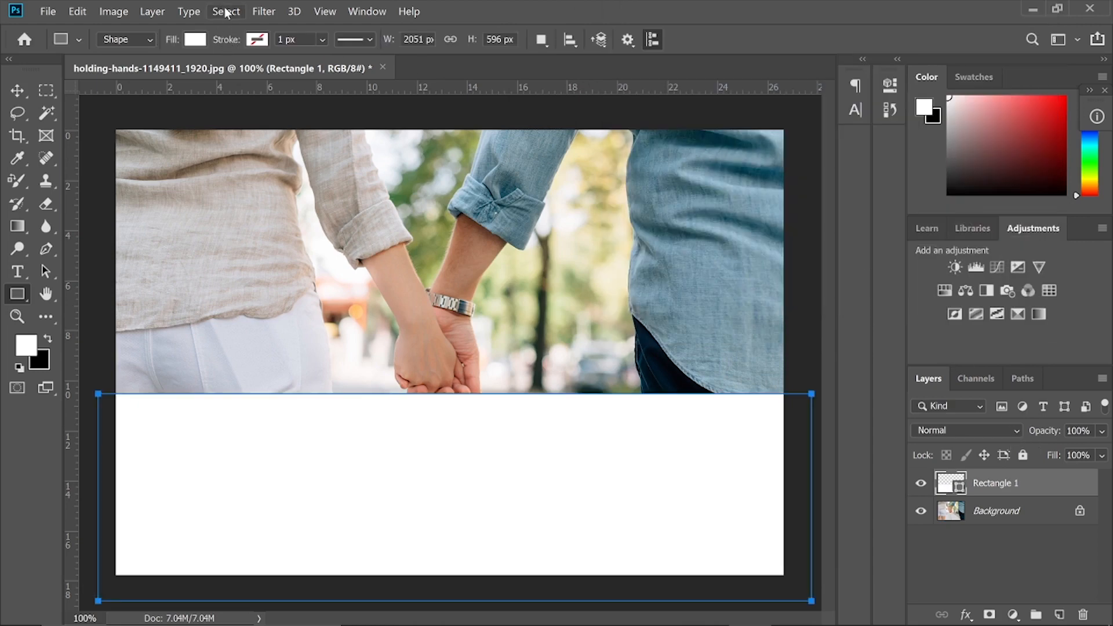
- Convert the white rectangle to a smart object and apply a Gaussian Blur with a radius of 179.1 pixels
{"action": "left_click", "coordinate": [254, 12]}
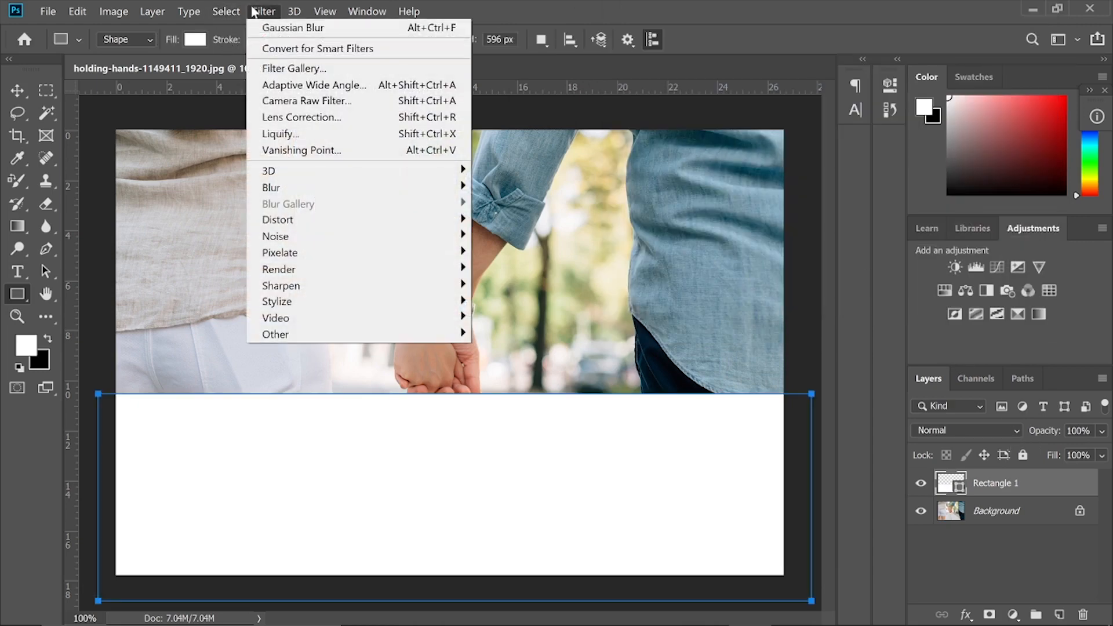
{"action": "mouse_move", "coordinate": [402, 193]}
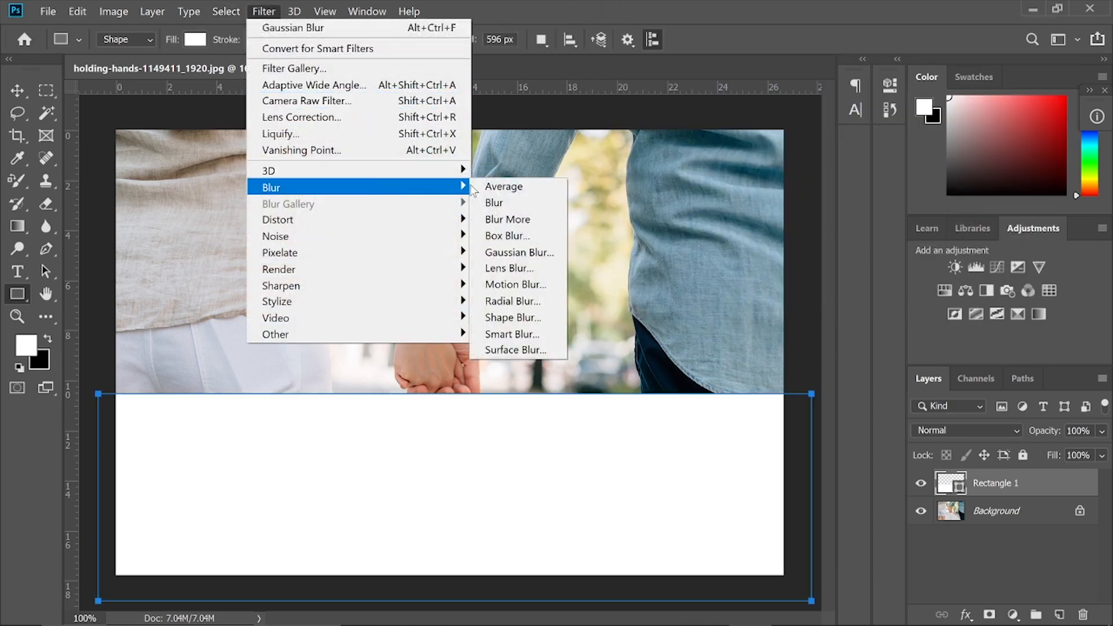
{"action": "left_click", "coordinate": [519, 253]}
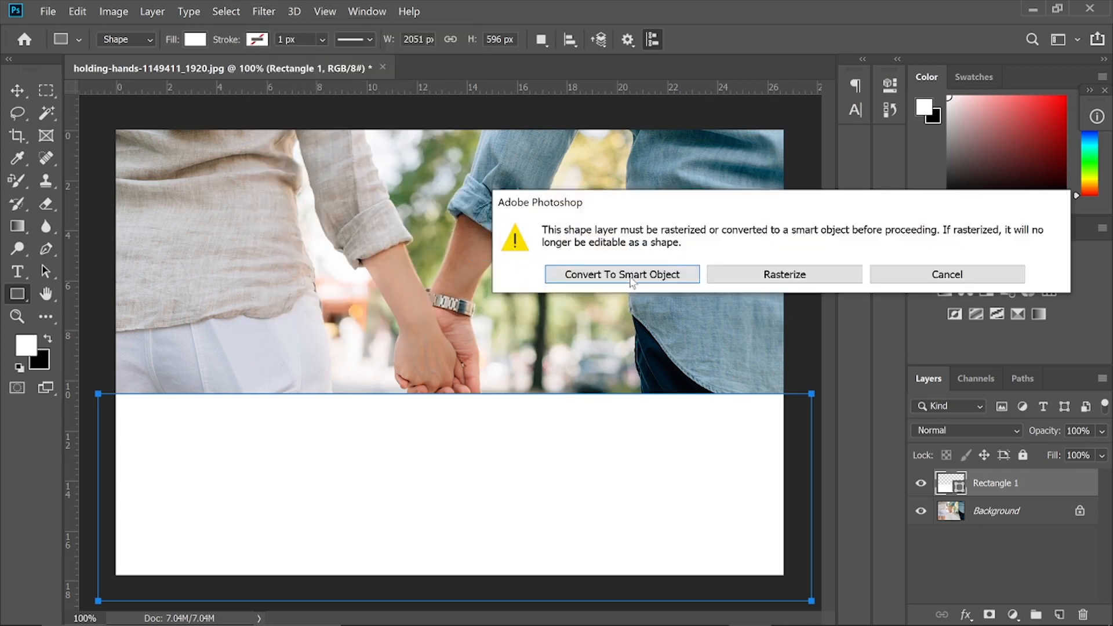
{"action": "left_click", "coordinate": [638, 276]}
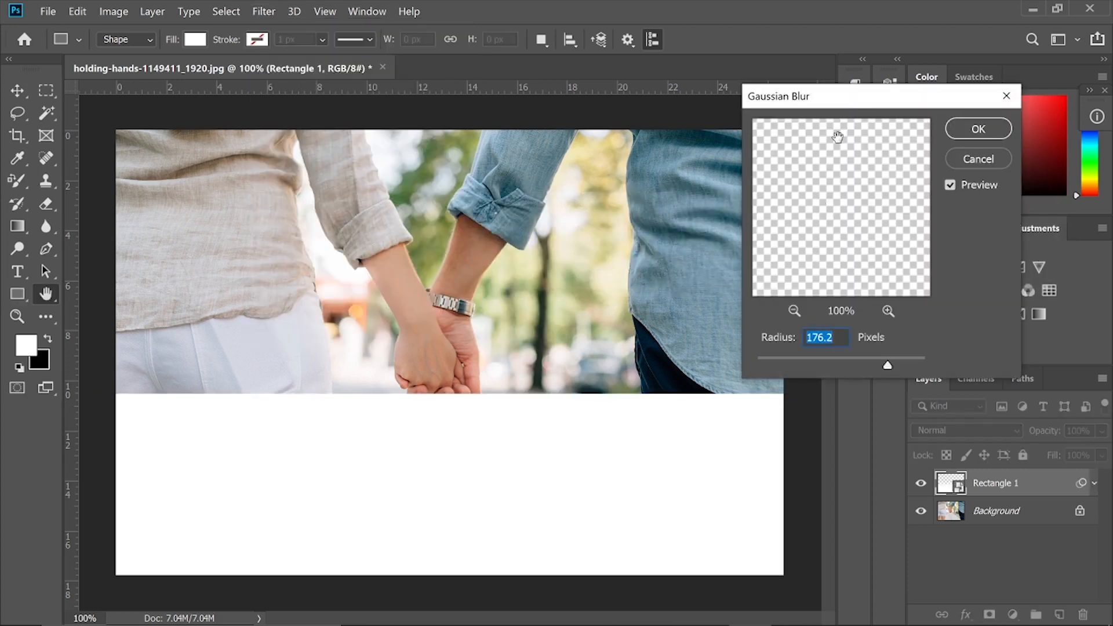
{"action": "left_click_drag", "start_coordinate": [846, 97], "coordinate": [851, 32]}
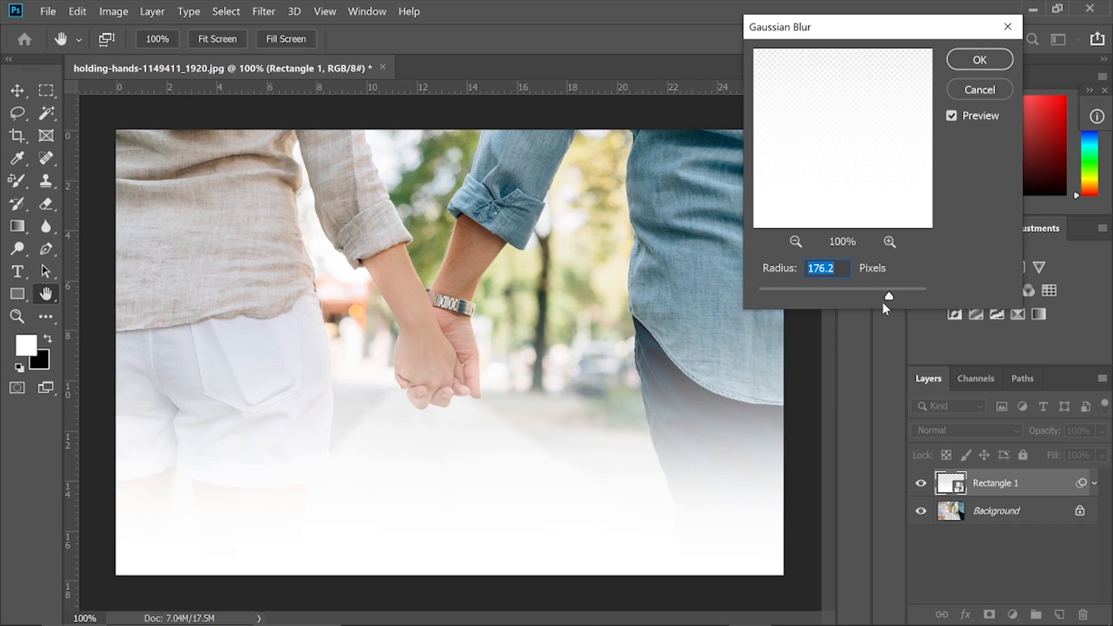
{"action": "left_click_drag", "start_coordinate": [866, 293], "coordinate": [845, 295]}
{"action": "left_click", "coordinate": [843, 291]}
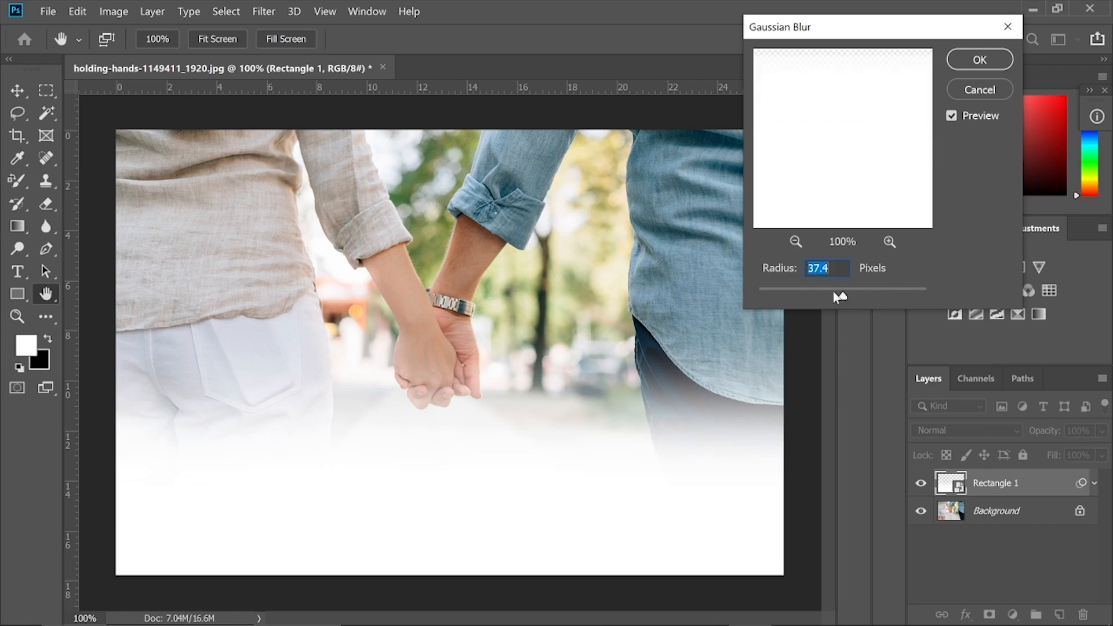
{"action": "left_click_drag", "start_coordinate": [814, 295], "coordinate": [732, 294]}
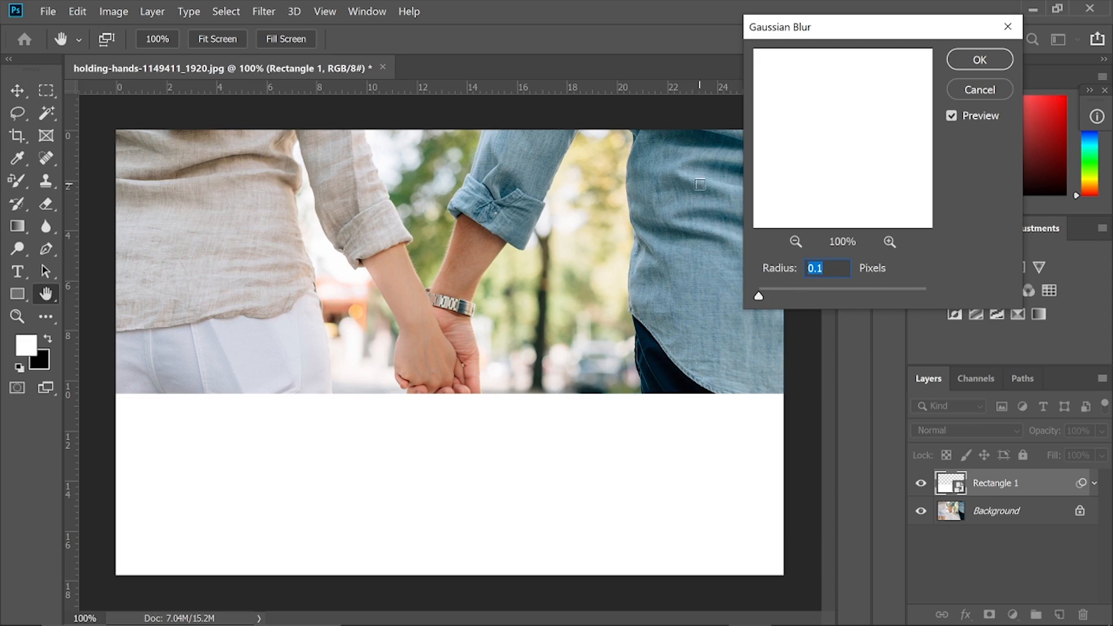
{"action": "left_click", "coordinate": [857, 293]}
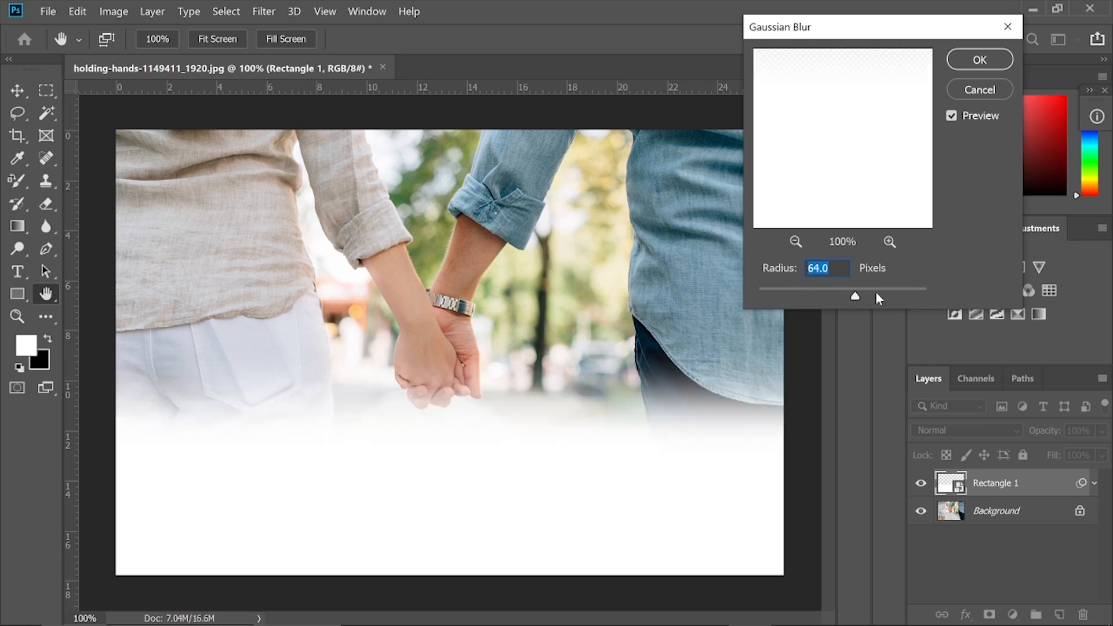
{"action": "left_click", "coordinate": [890, 294]}
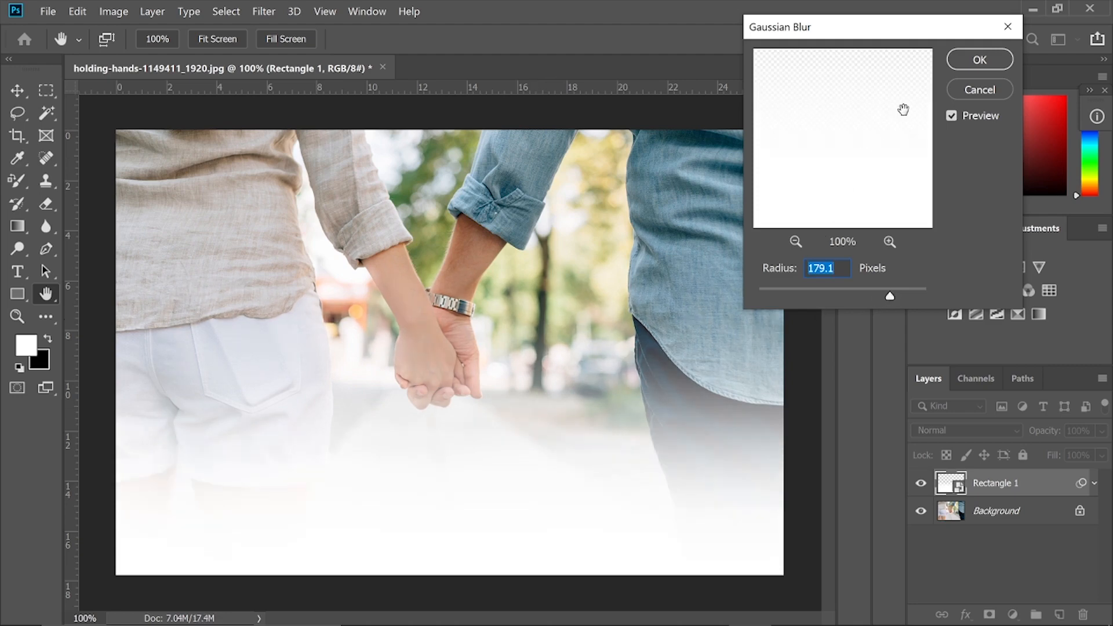
{"action": "left_click", "coordinate": [951, 66]}
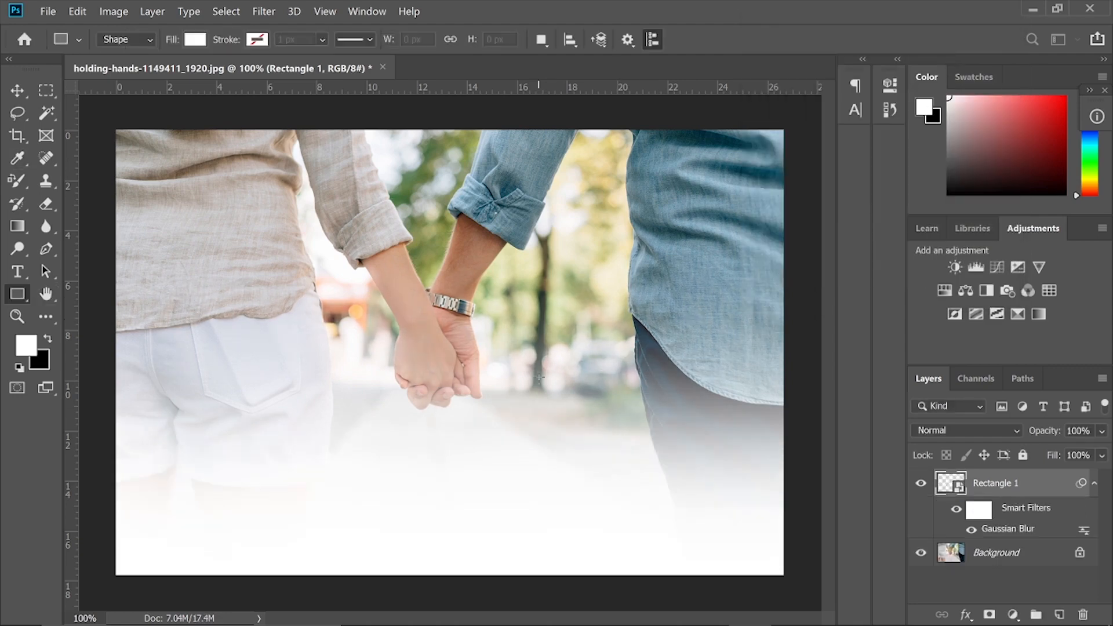
- Hide the blurred white rectangle layer and draw a second rectangle about 2075 by 517 px across the photo's lower part
{"action": "left_click", "coordinate": [922, 485]}
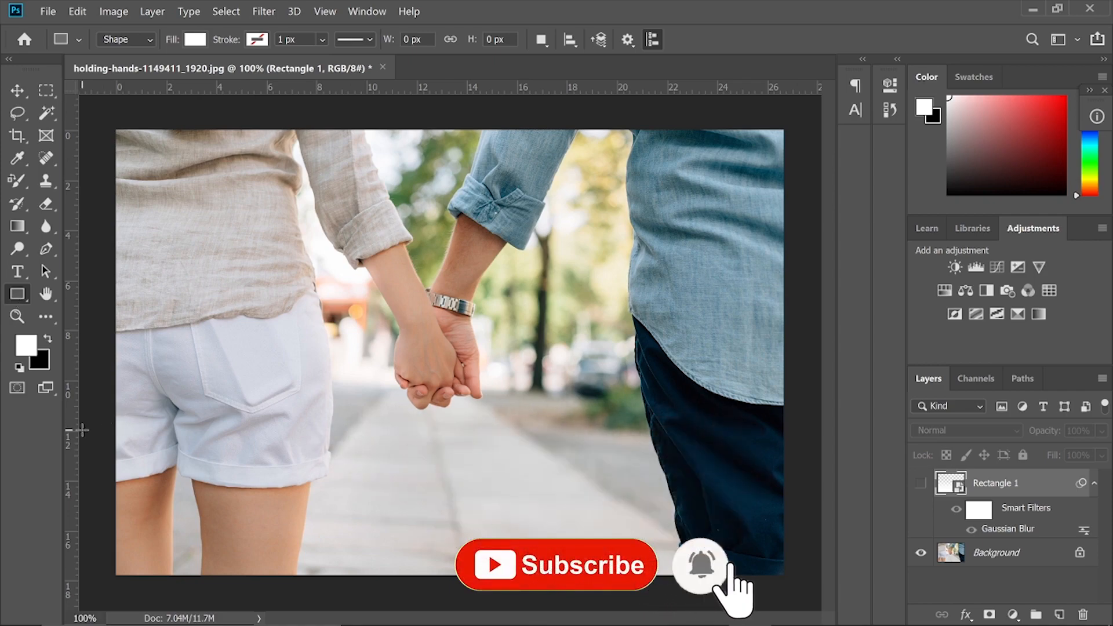
{"action": "left_click_drag", "start_coordinate": [100, 419], "coordinate": [820, 599]}
{"action": "left_click", "coordinate": [847, 84]}
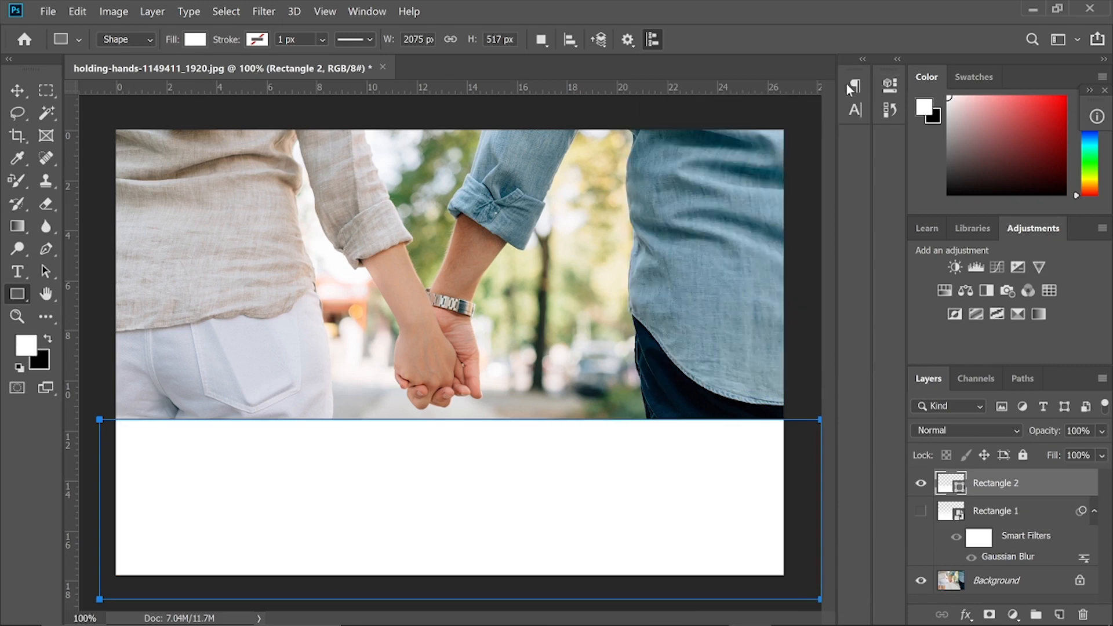
- Sample the blue shirt for the second rectangle's fill and lighten the colour to 8ca3ab
{"action": "double_click", "coordinate": [960, 490]}
{"action": "left_click_drag", "start_coordinate": [798, 18], "coordinate": [915, 393]}
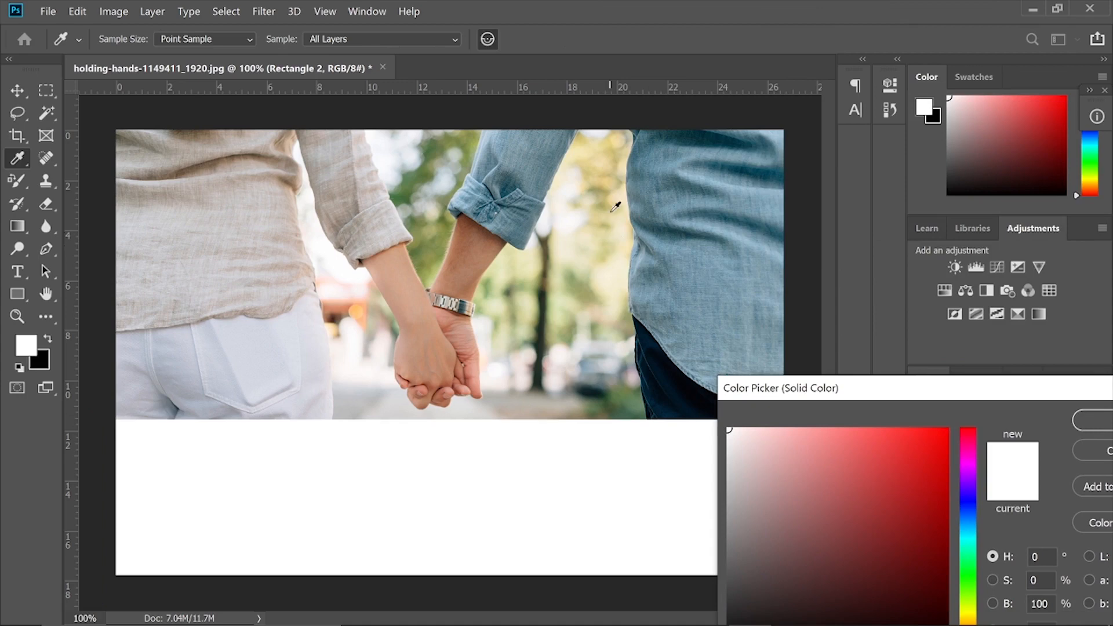
{"action": "left_click", "coordinate": [674, 151]}
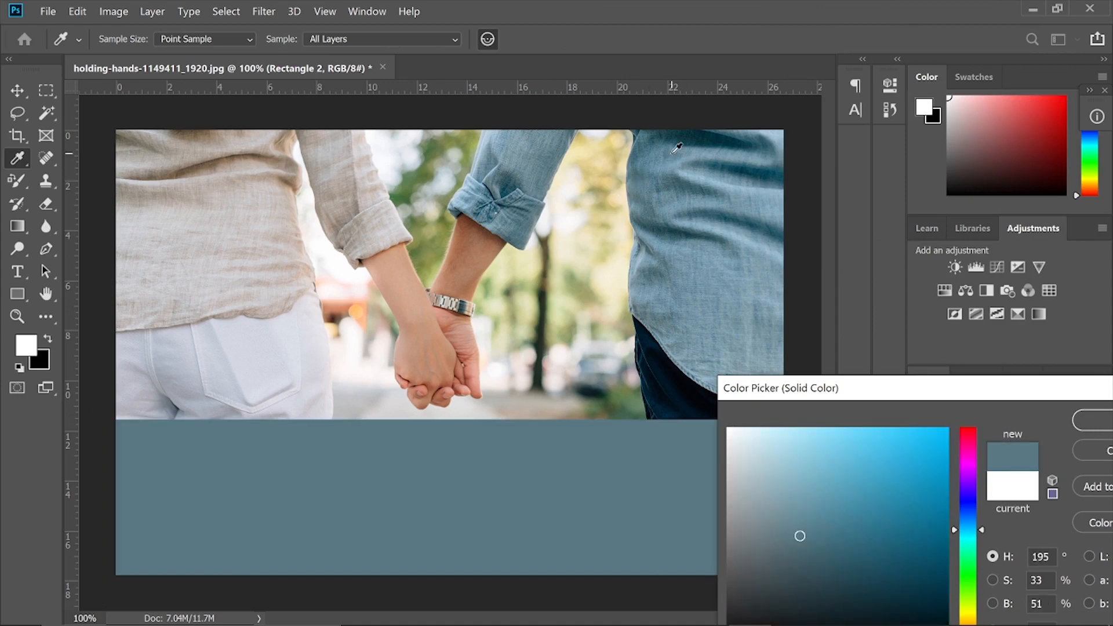
{"action": "left_click_drag", "start_coordinate": [915, 391], "coordinate": [827, 159]}
{"action": "left_click", "coordinate": [722, 322]}
{"action": "left_click_drag", "start_coordinate": [714, 313], "coordinate": [682, 276]}
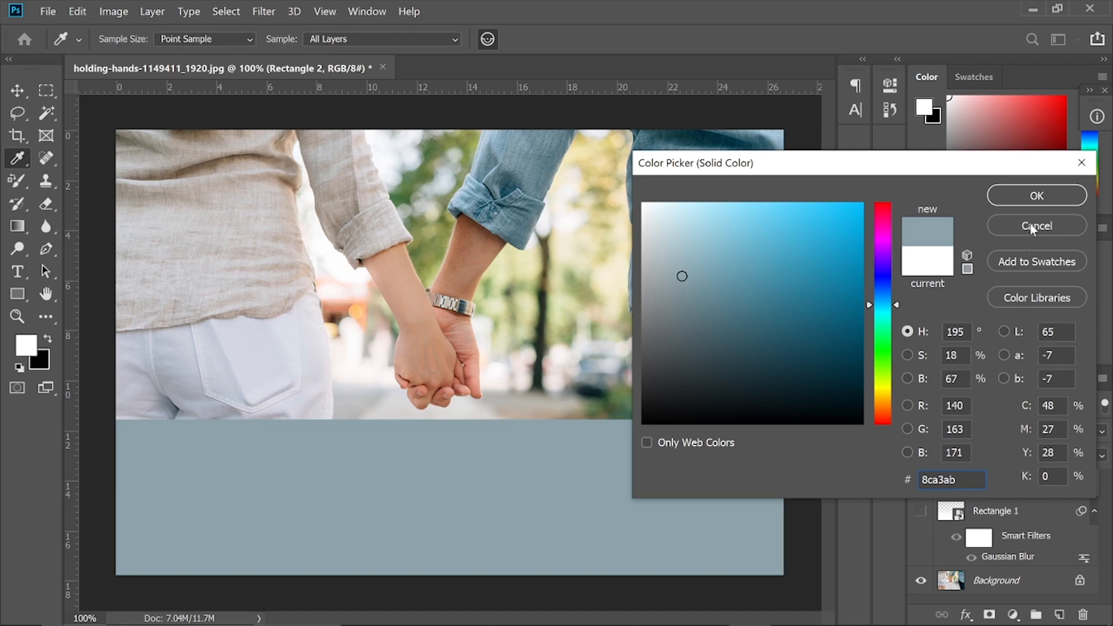
{"action": "left_click", "coordinate": [1030, 197]}
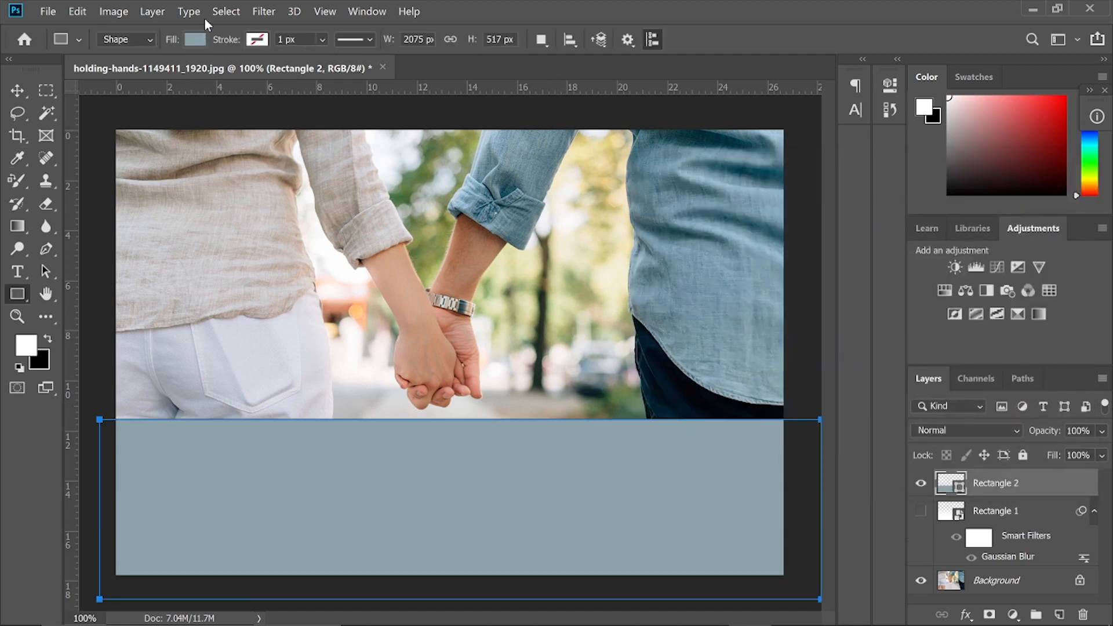
- Convert the blue-grey rectangle to a smart object and apply a Gaussian Blur with a radius of 179.1 pixels
{"action": "left_click", "coordinate": [256, 11]}
{"action": "mouse_move", "coordinate": [336, 187]}
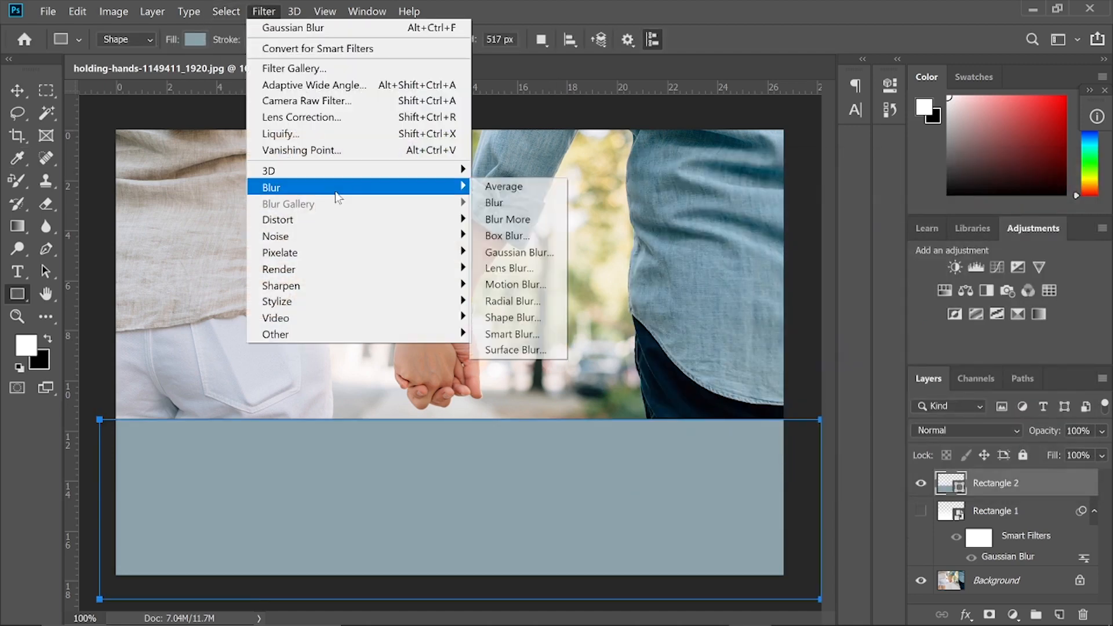
{"action": "left_click", "coordinate": [520, 253]}
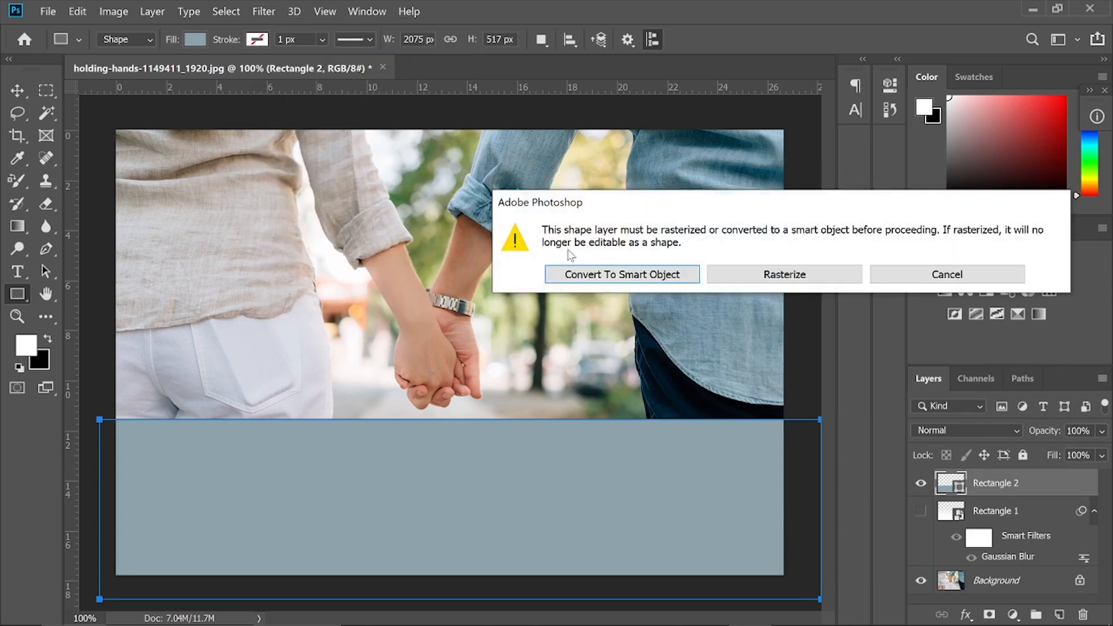
{"action": "left_click", "coordinate": [689, 275]}
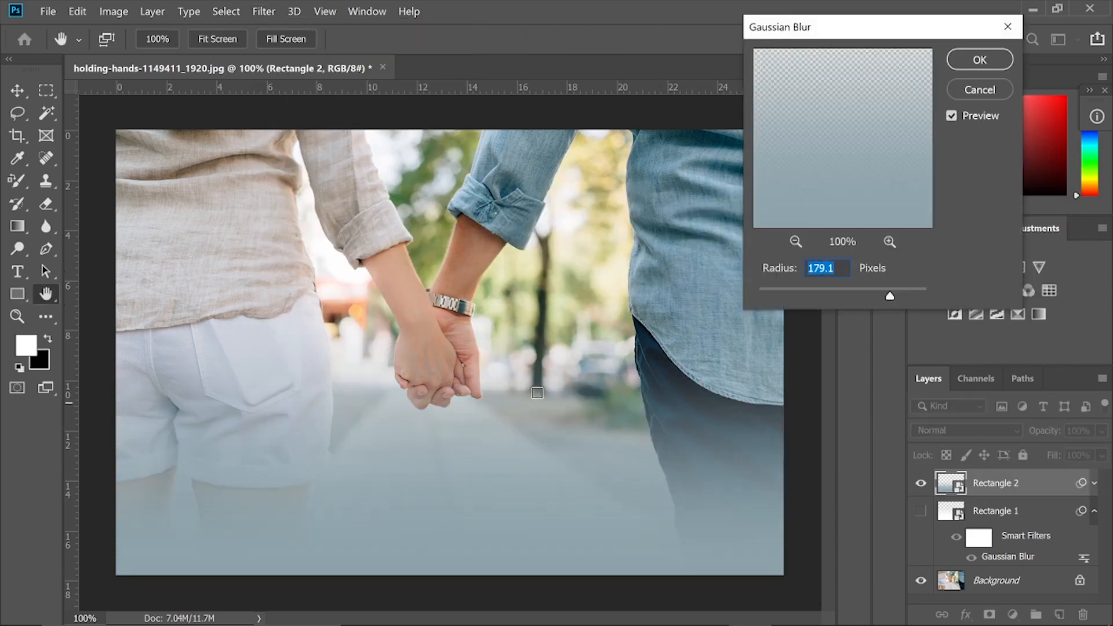
{"action": "left_click", "coordinate": [979, 62]}
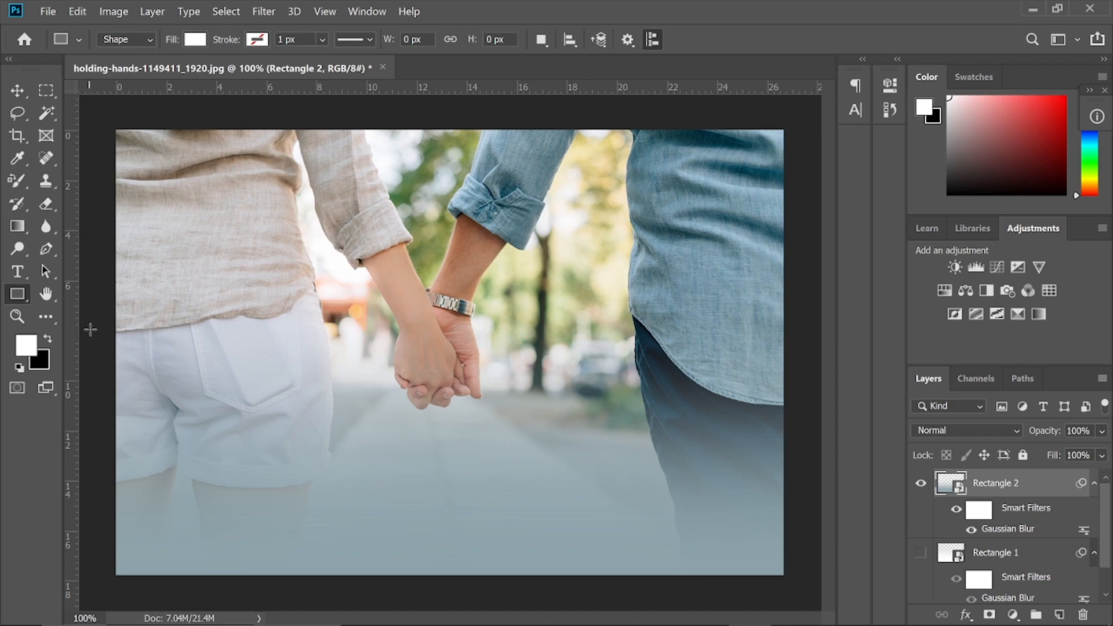
- Hide the blue-grey rectangle layer and draw a white circle about 497 px wide over the joined hands
{"action": "left_click", "coordinate": [921, 483]}
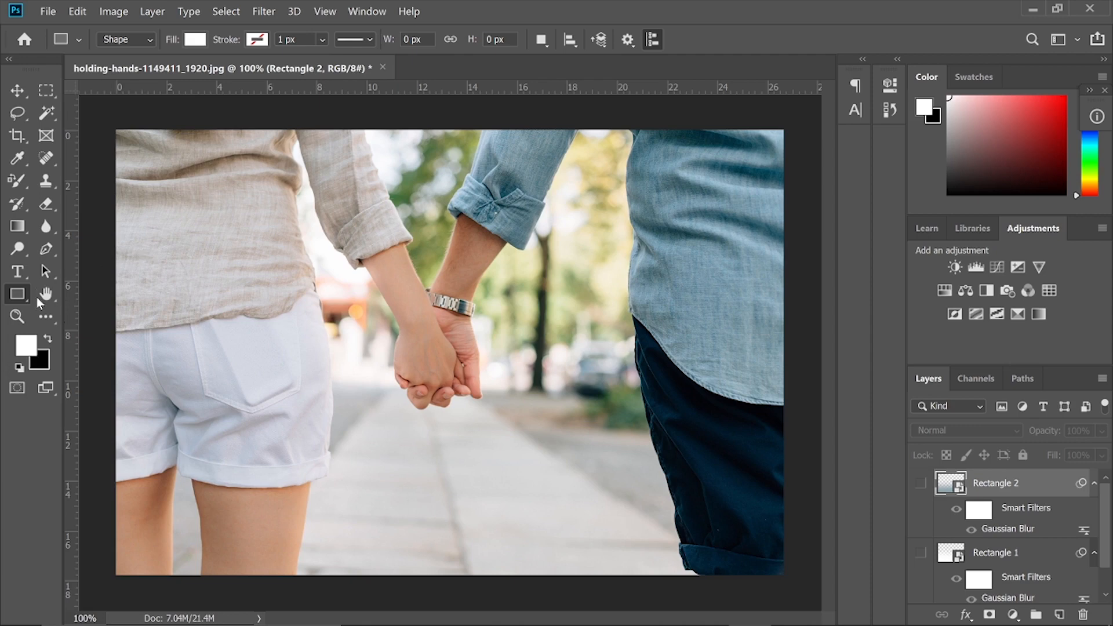
{"action": "right_click", "coordinate": [17, 294]}
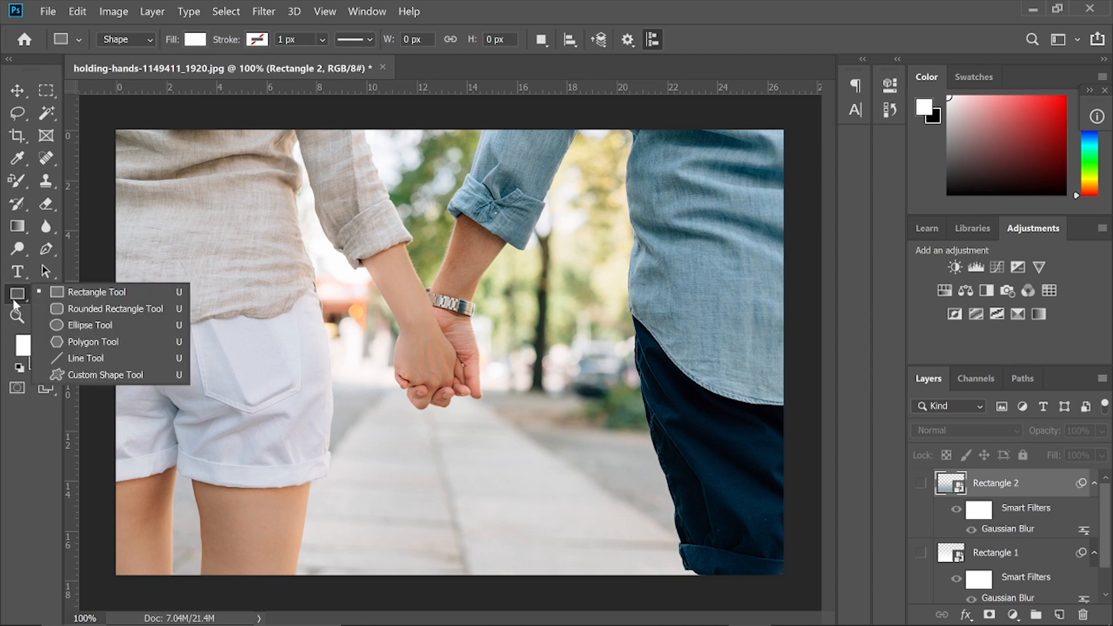
{"action": "left_click", "coordinate": [59, 323]}
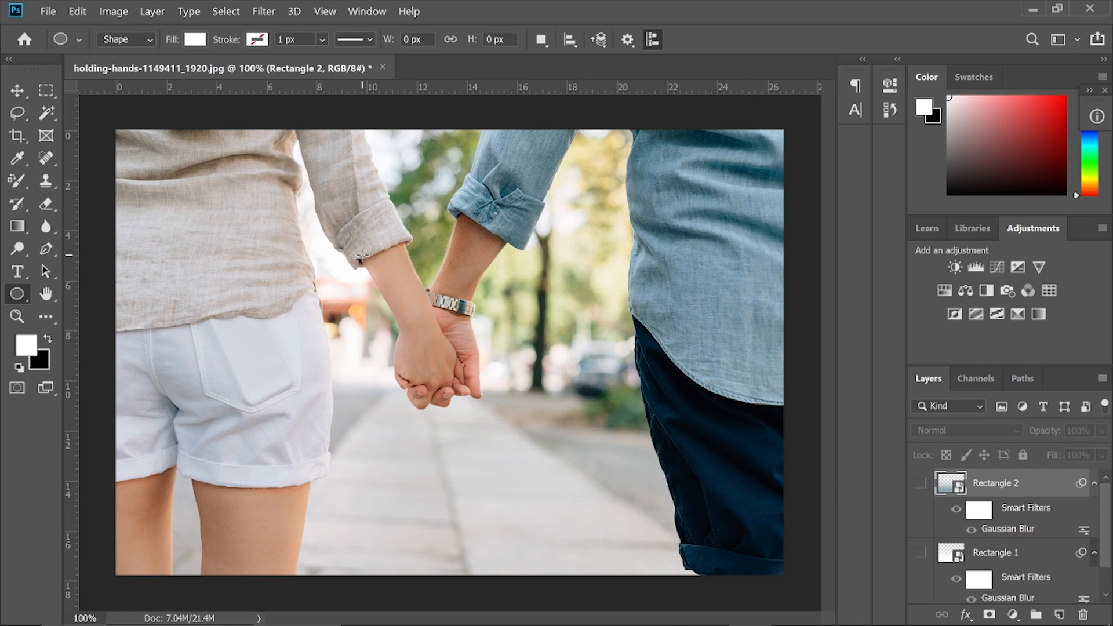
{"action": "left_click_drag", "start_coordinate": [352, 254], "coordinate": [526, 443]}
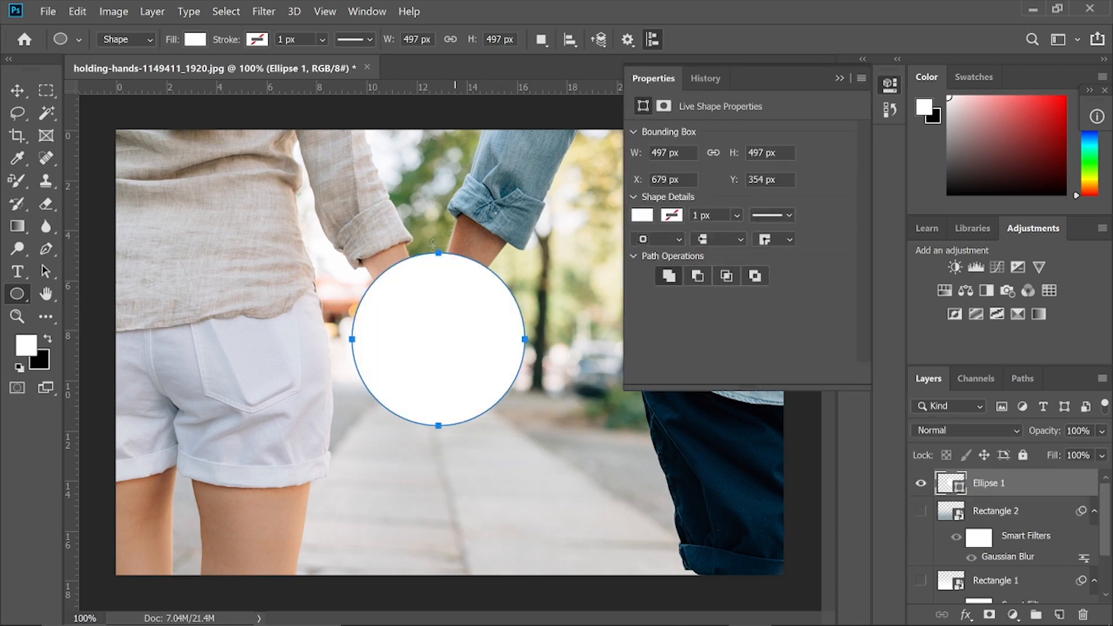
{"action": "left_click", "coordinate": [840, 78]}
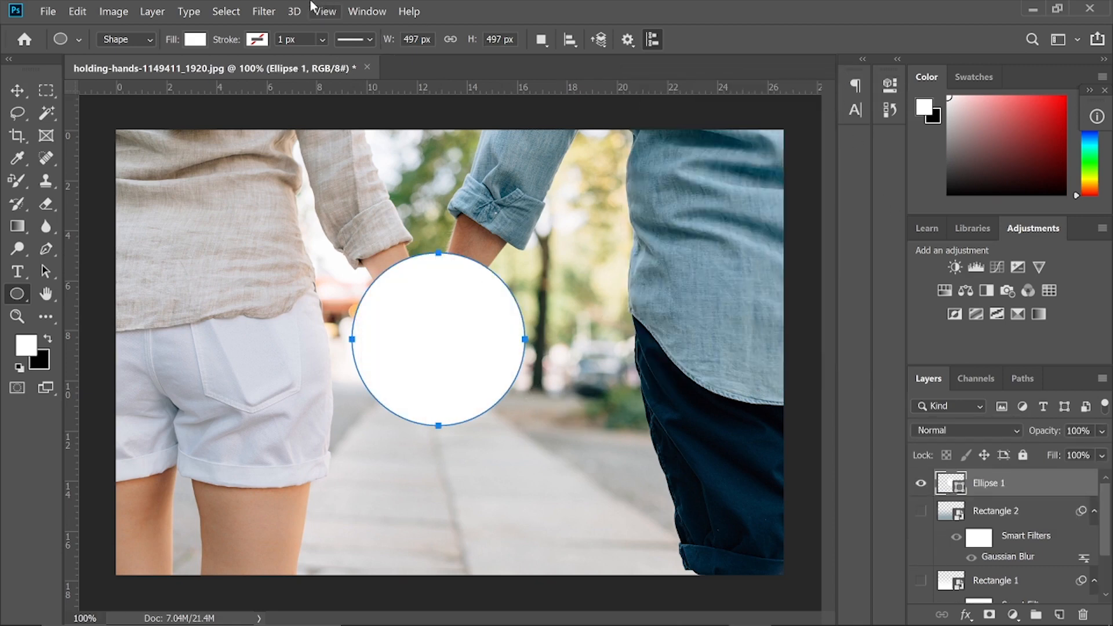
- Convert the circle to a smart object and apply a Gaussian Blur with a radius of 115.8 pixels
{"action": "left_click", "coordinate": [273, 11]}
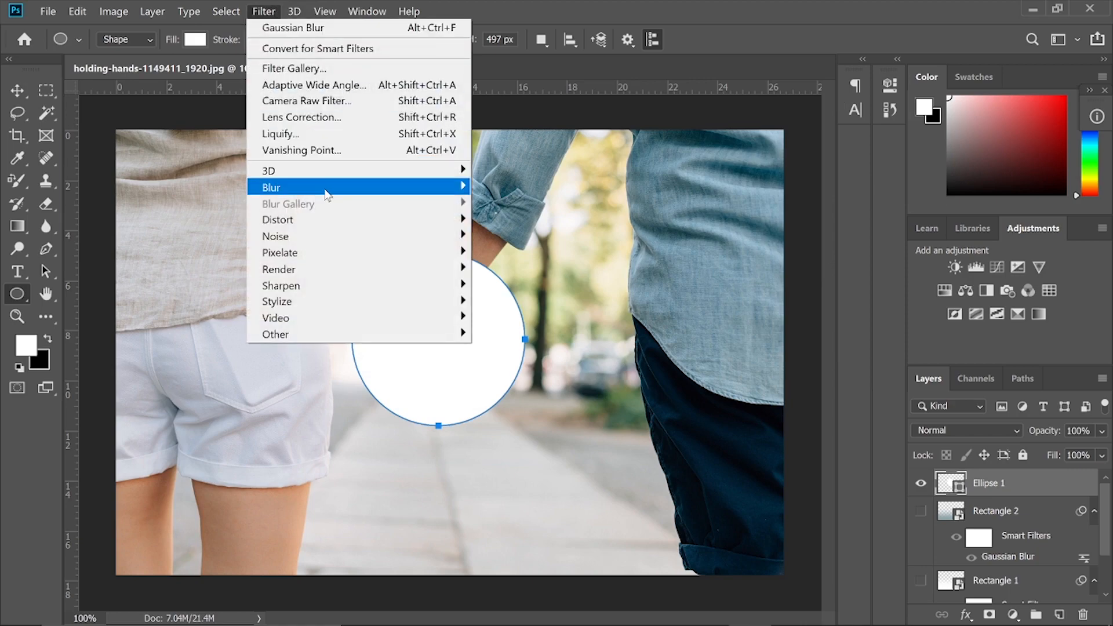
{"action": "mouse_move", "coordinate": [326, 194]}
{"action": "left_click", "coordinate": [530, 252]}
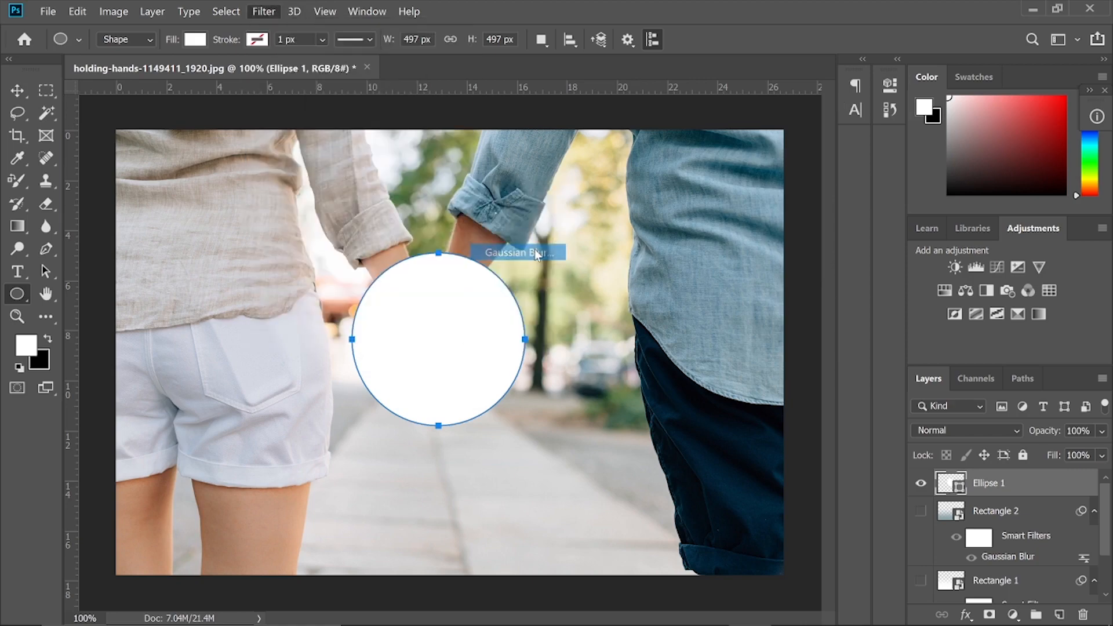
{"action": "left_click", "coordinate": [603, 274]}
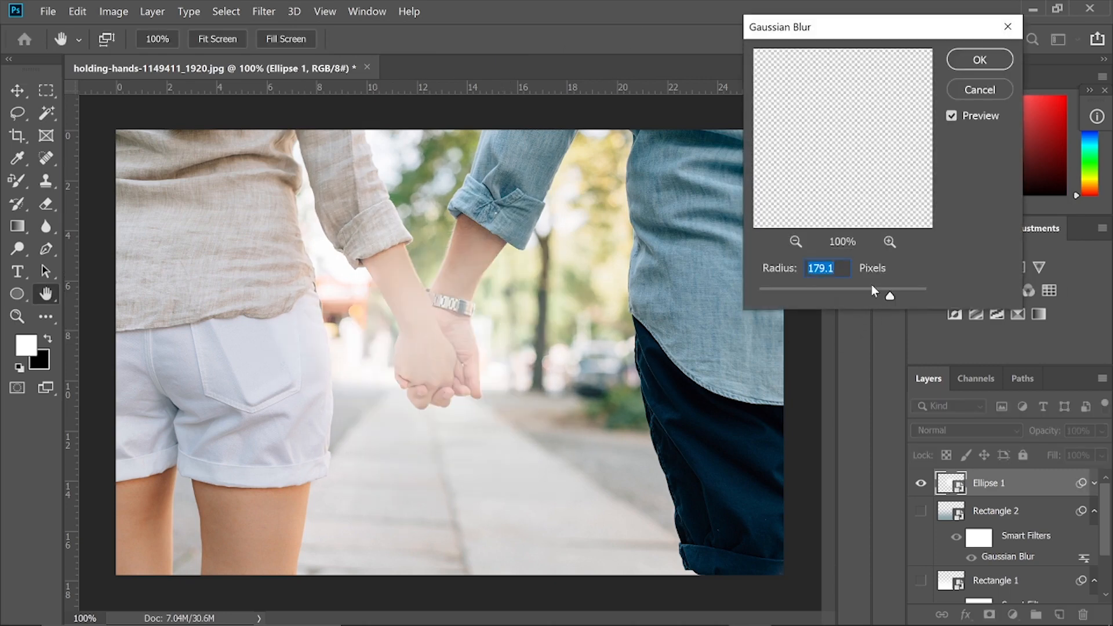
{"action": "left_click", "coordinate": [872, 289]}
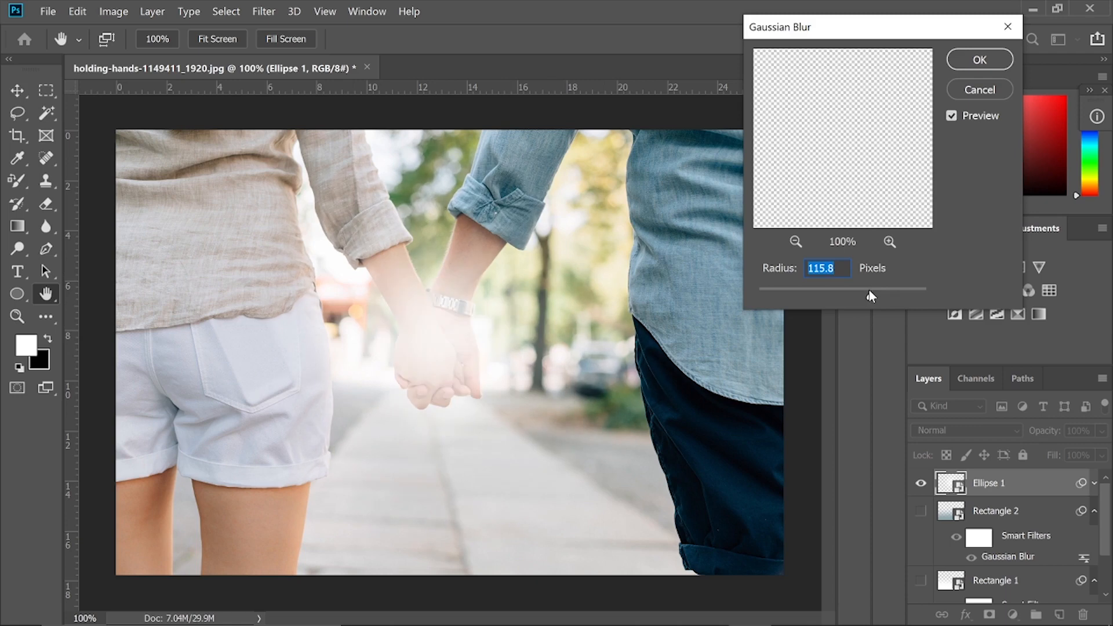
{"action": "left_click", "coordinate": [961, 58]}
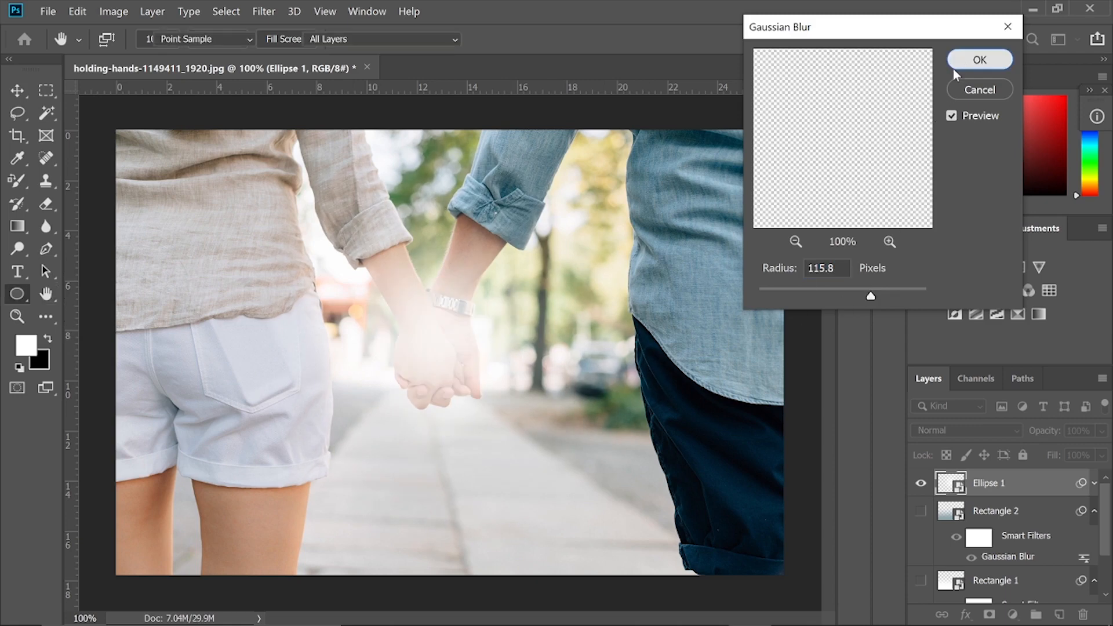
- Hide the blurred circle layer and show the blurred white rectangle layer above the background again
{"action": "left_click", "coordinate": [921, 483]}
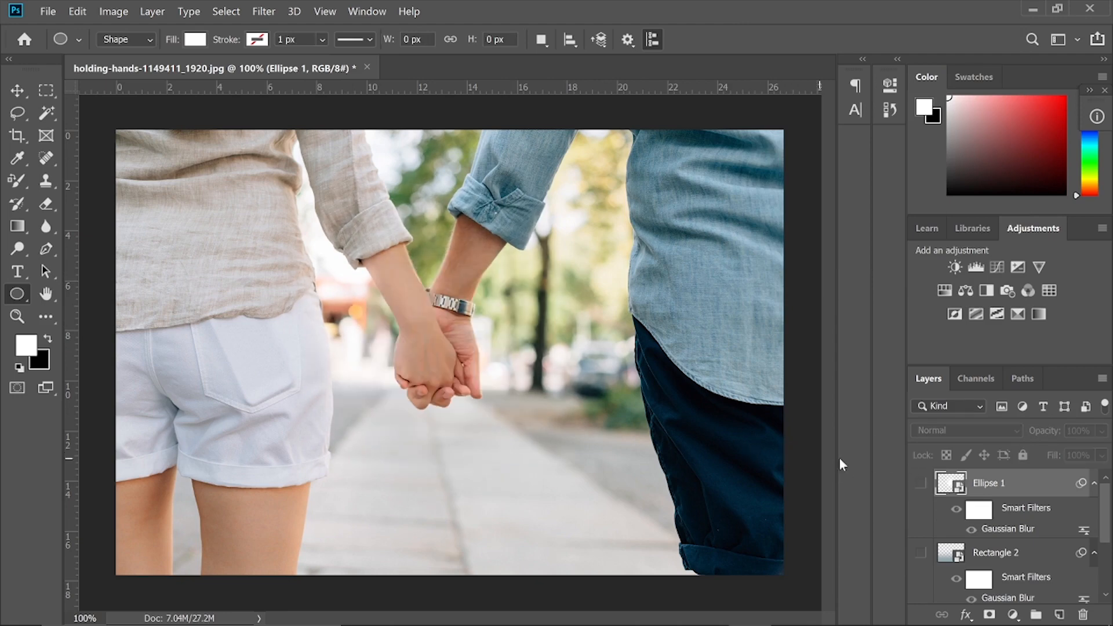
{"action": "scroll", "coordinate": [922, 542], "scroll_direction": "down", "scroll_amount": 2}
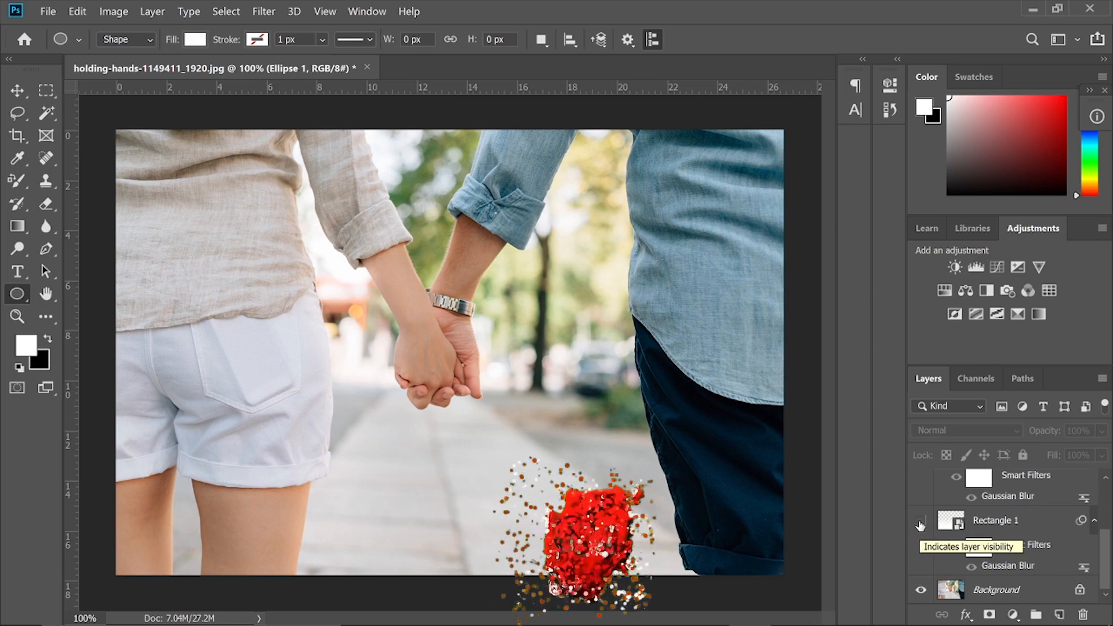
{"action": "left_click", "coordinate": [921, 524]}
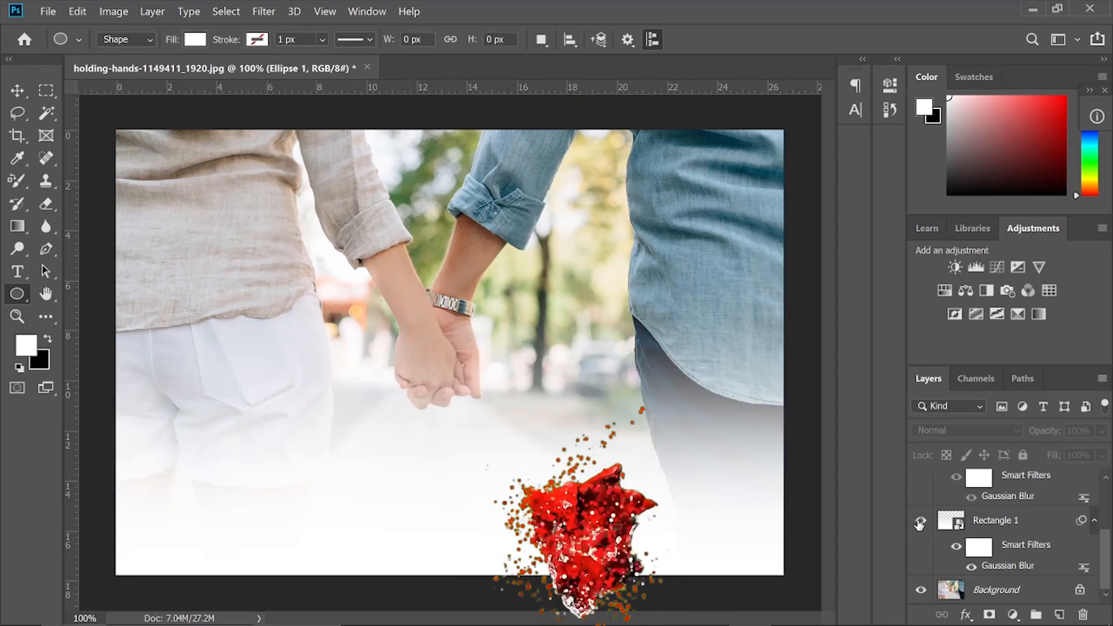